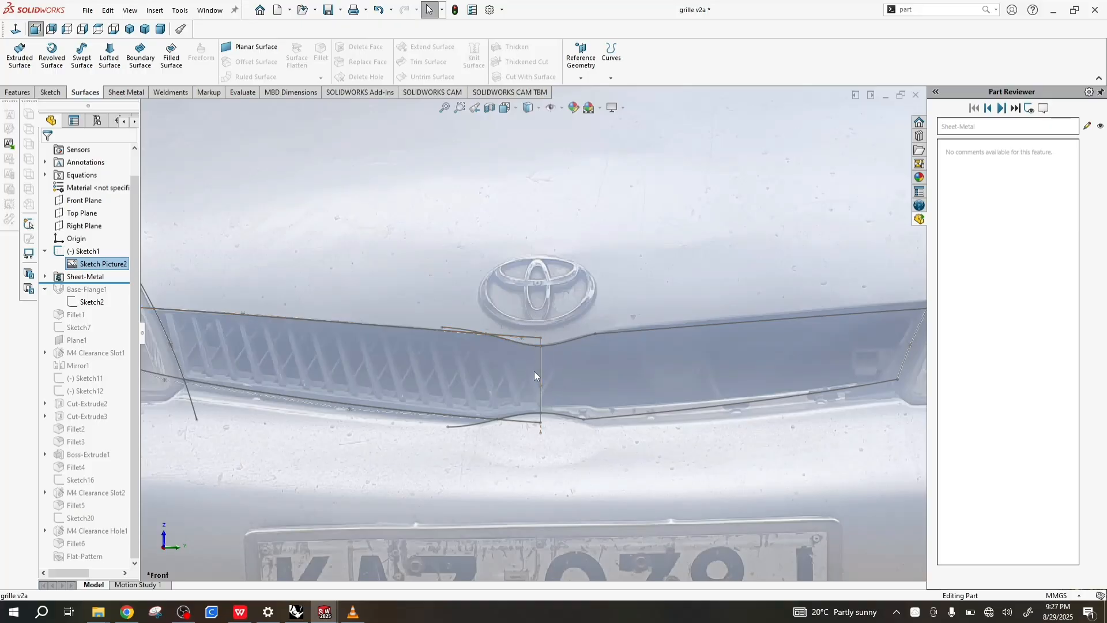
Examine how Sketch1's upper centre spline follows the hood edge beneath the emblem in the reference photo
scroll(534, 371, "up", 3)
scroll(519, 352, "down", 4)
scroll(511, 301, "down", 2)
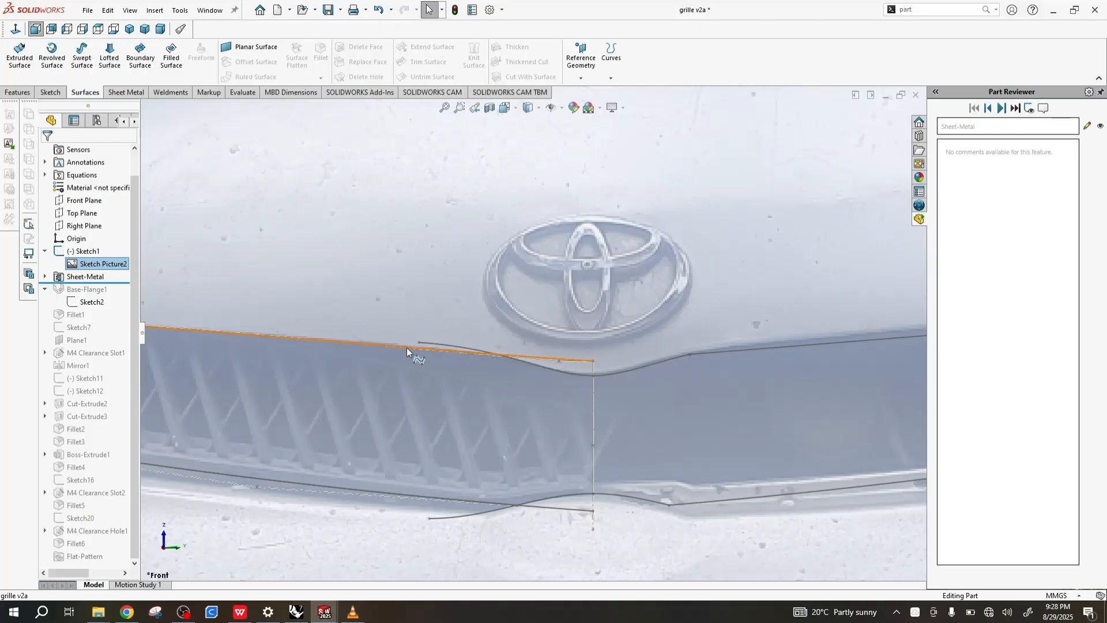
left_click(541, 370)
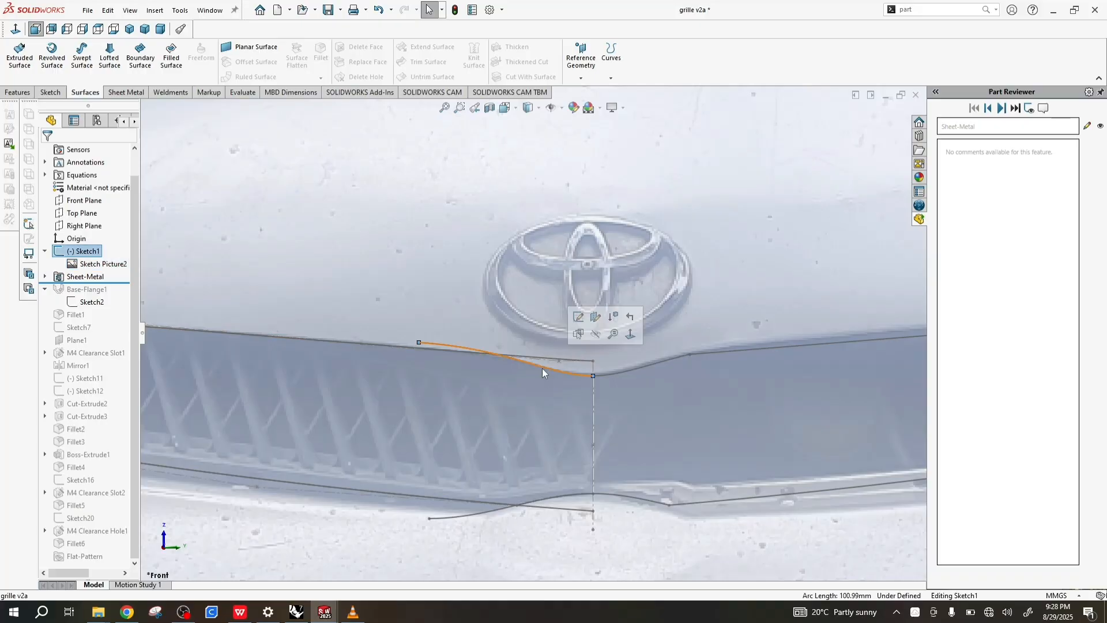
left_click(388, 304)
left_click(438, 351)
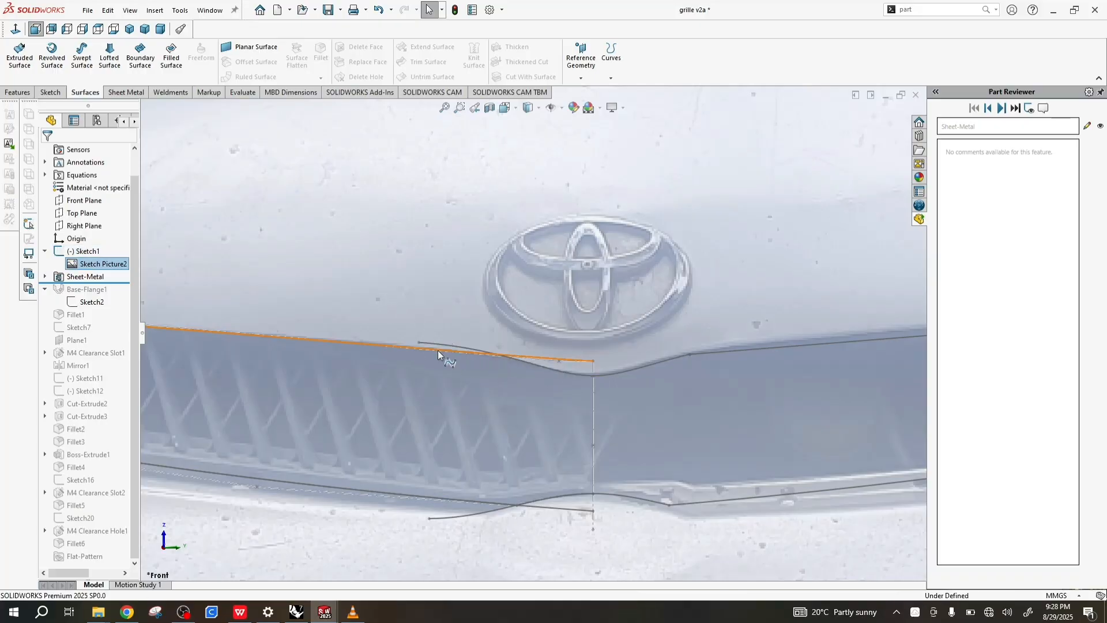
scroll(477, 356, "down", 1)
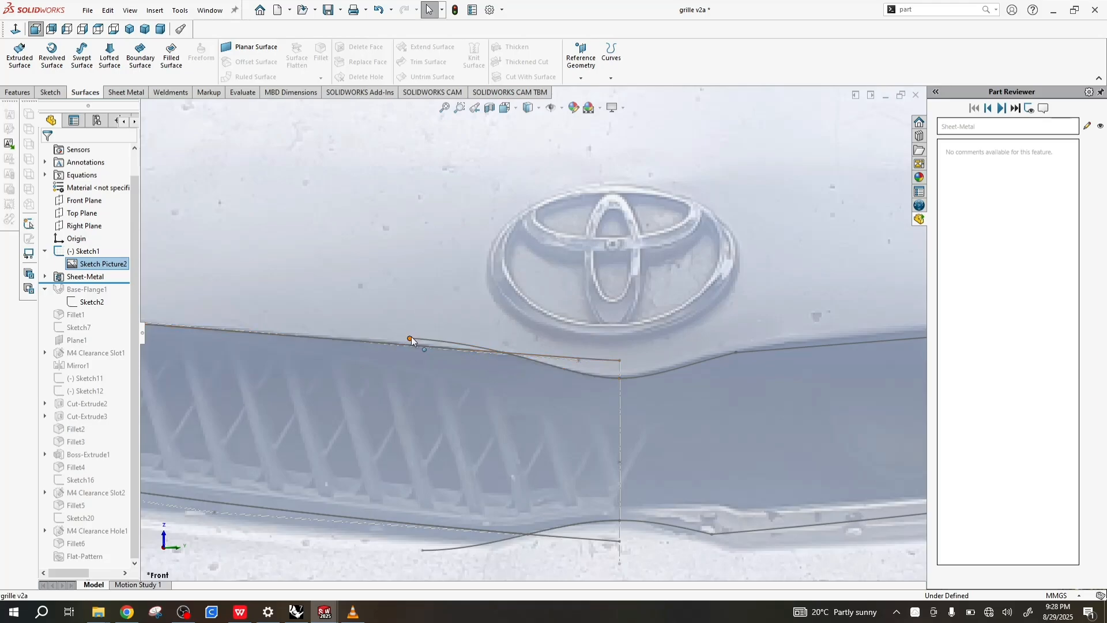
left_click(533, 362)
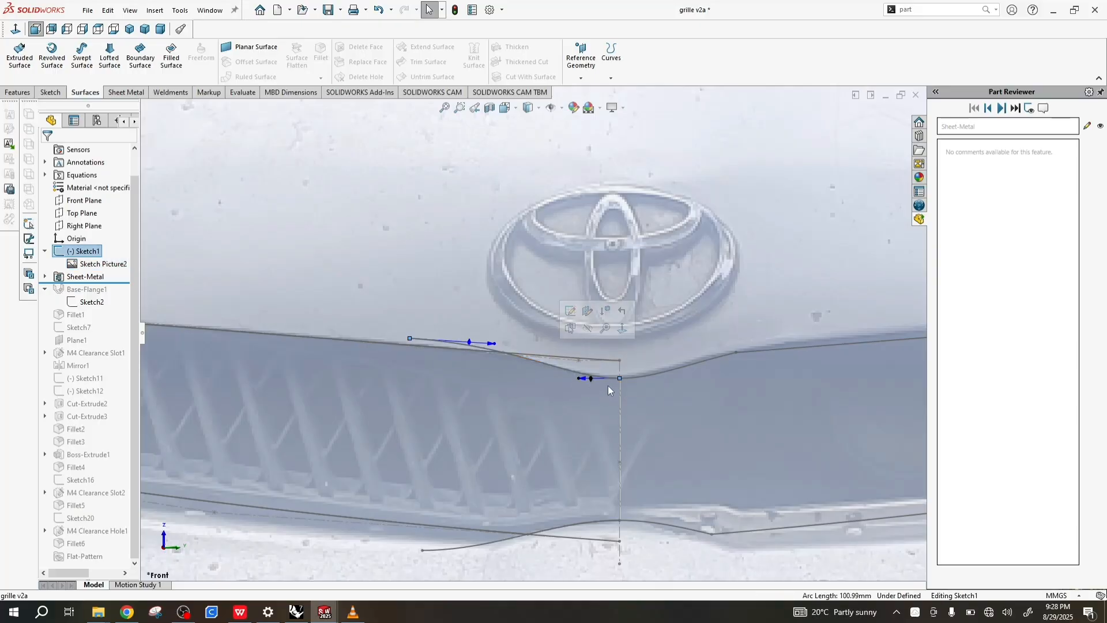
scroll(611, 387, "down", 5)
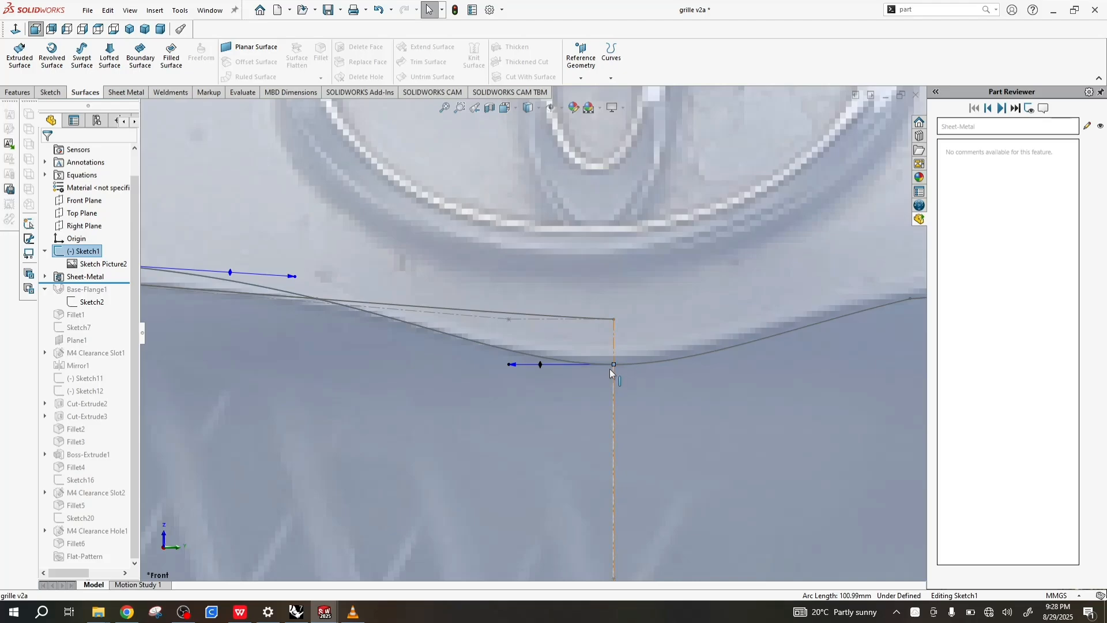
Examine Sketch1's long upper grille curve and the headlight-side curve against the reference photo
scroll(553, 383, "up", 5)
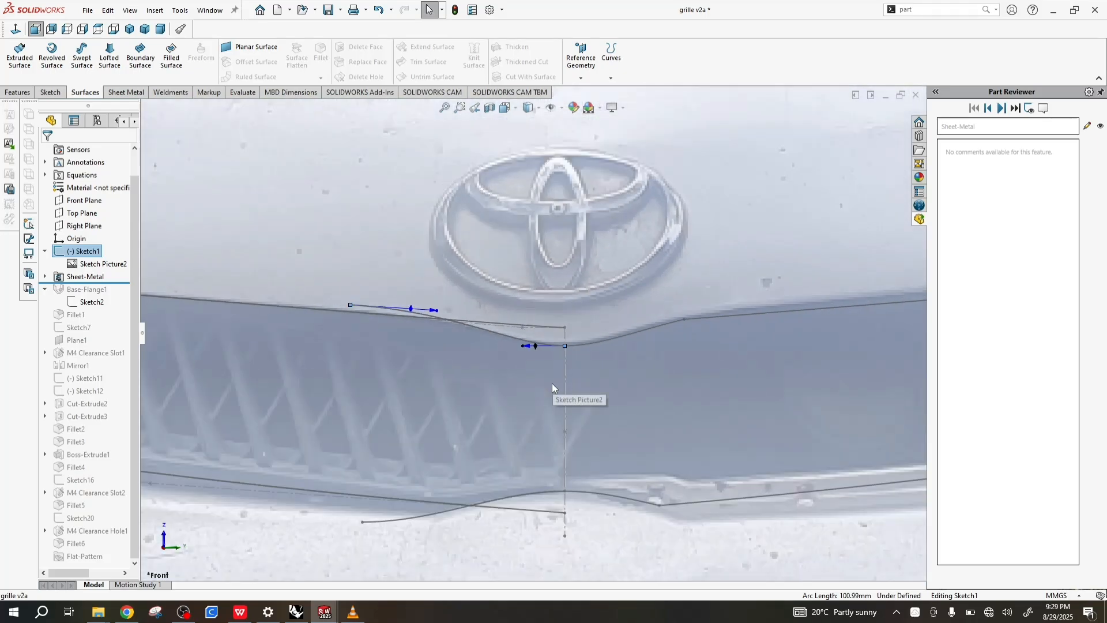
scroll(246, 297, "down", 3)
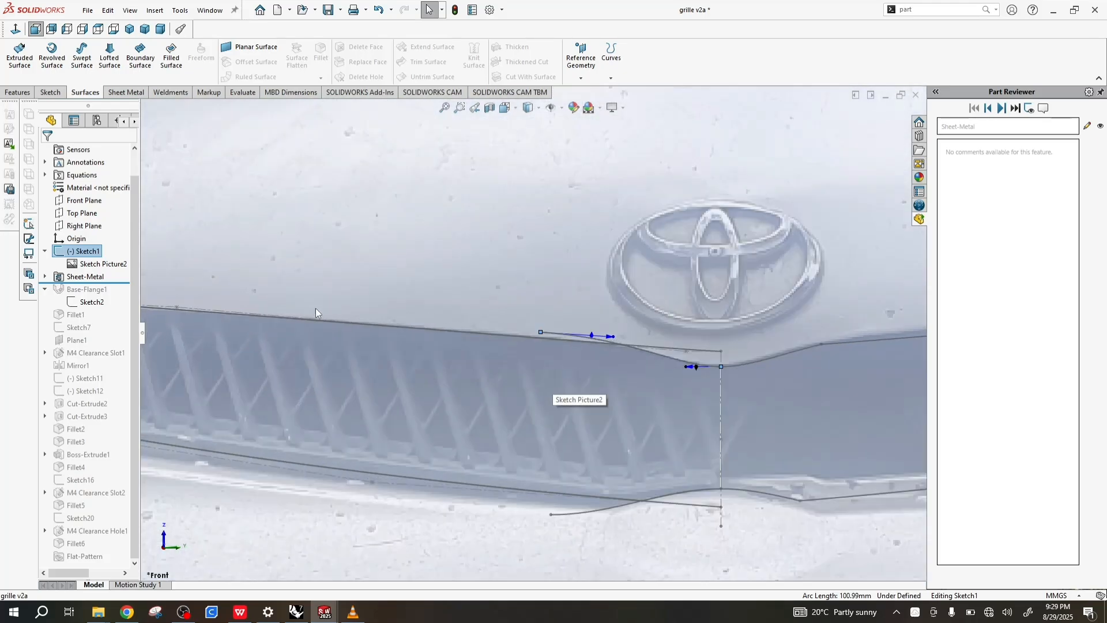
scroll(370, 315, "up", 2)
scroll(407, 318, "down", 5)
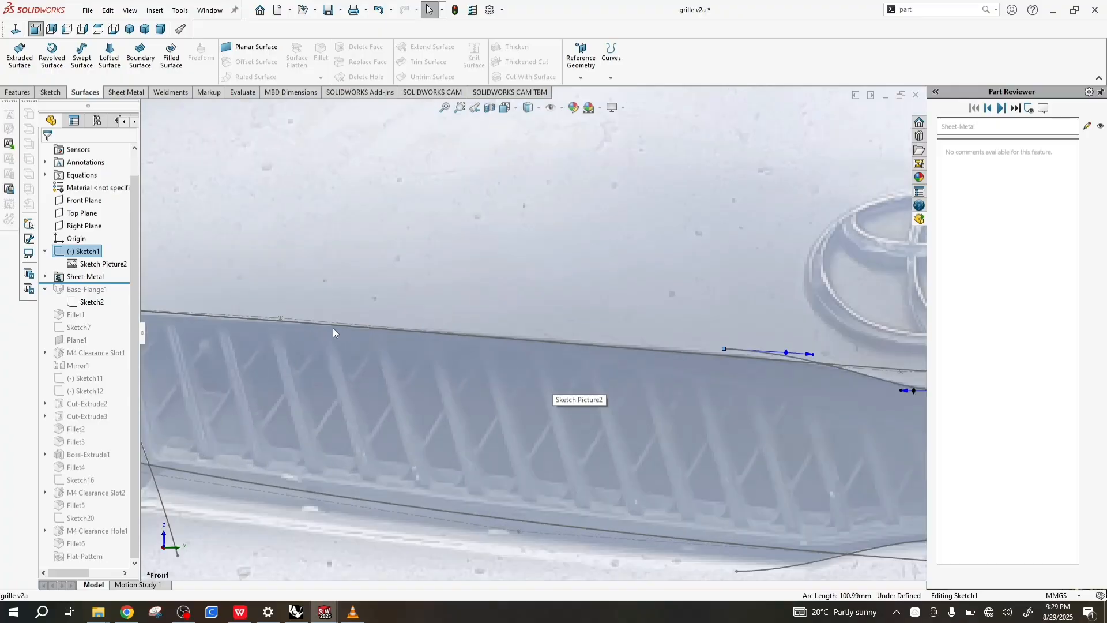
scroll(433, 370, "up", 3)
scroll(355, 335, "down", 2)
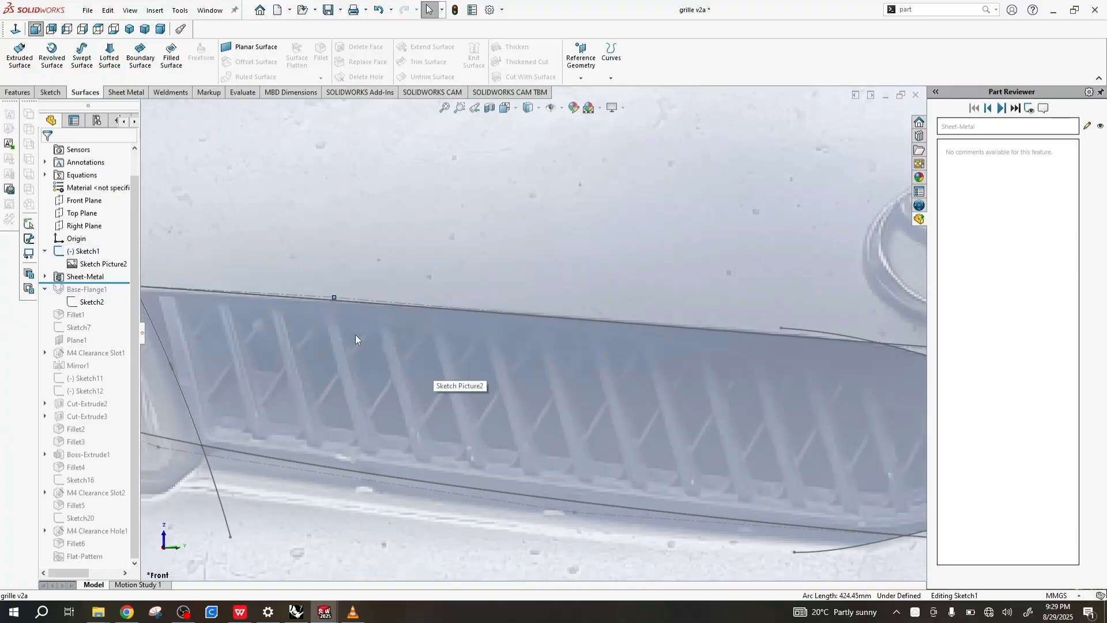
scroll(303, 310, "up", 1)
scroll(303, 307, "down", 2)
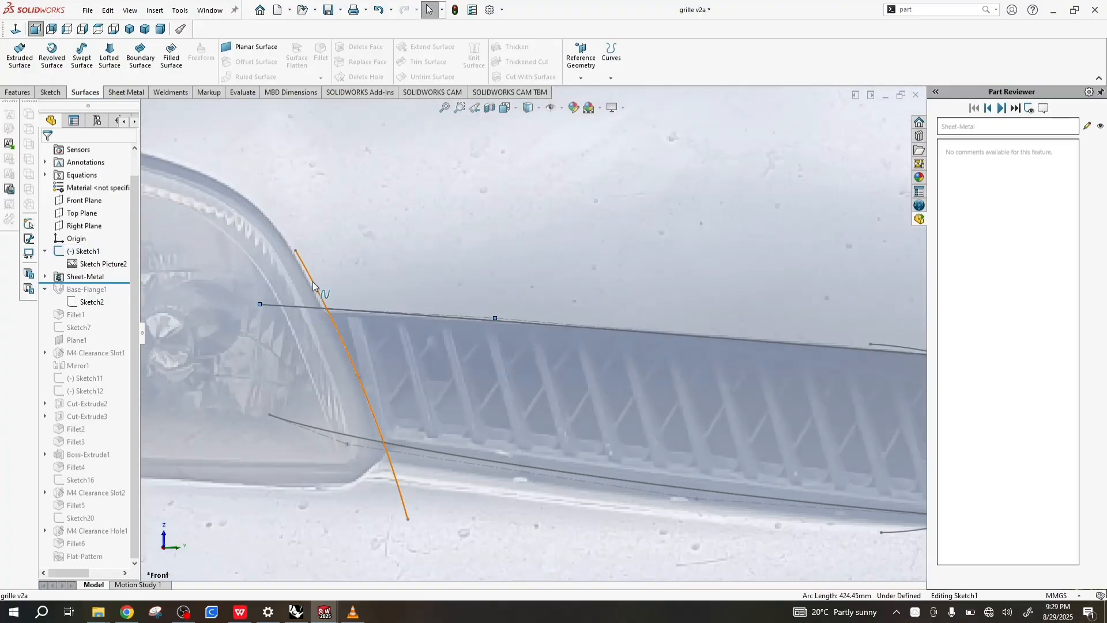
left_click(312, 281)
scroll(432, 447, "up", 2)
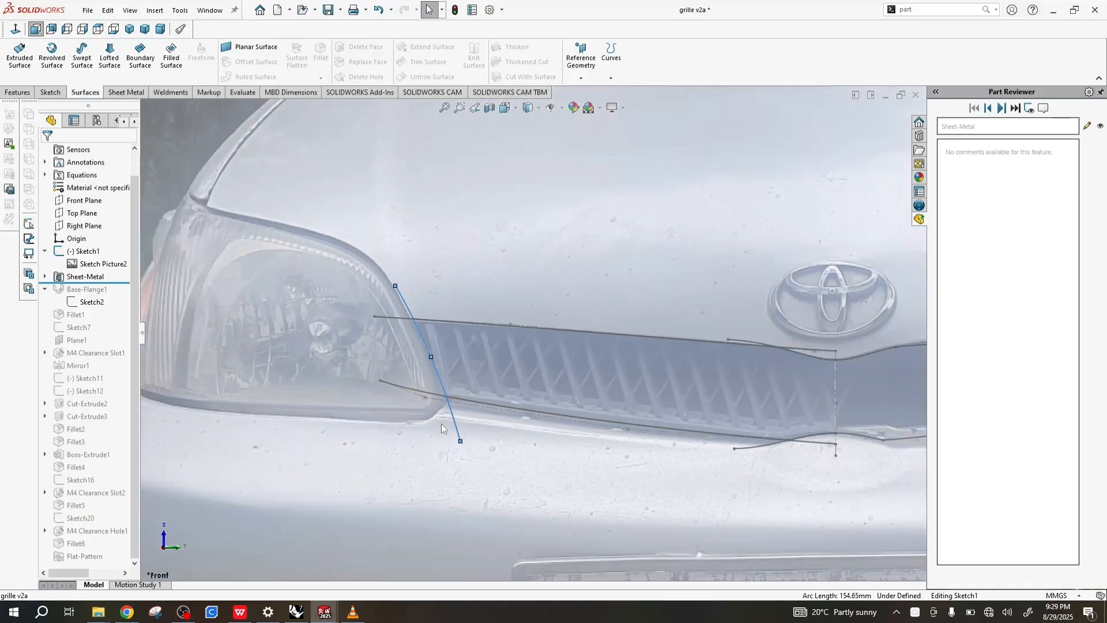
scroll(698, 361, "down", 2)
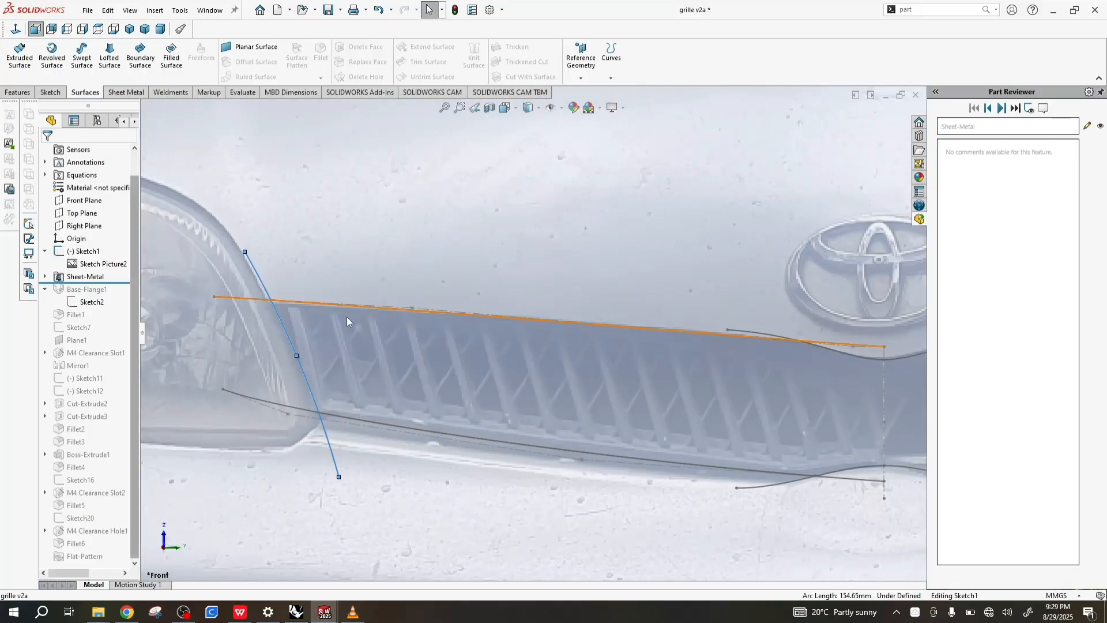
left_click(120, 283)
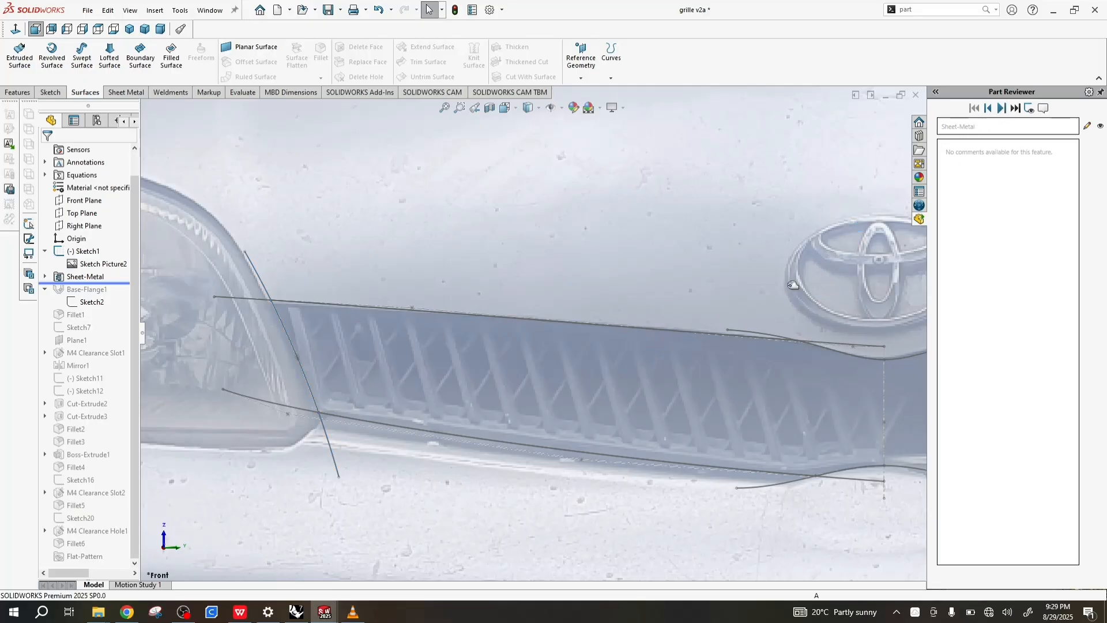
Advance the feature history to Base-Flange1 and hide Sketch1 with its reference photo
scroll(786, 285, "up", 3)
scroll(776, 228, "up", 3)
scroll(776, 227, "down", 3)
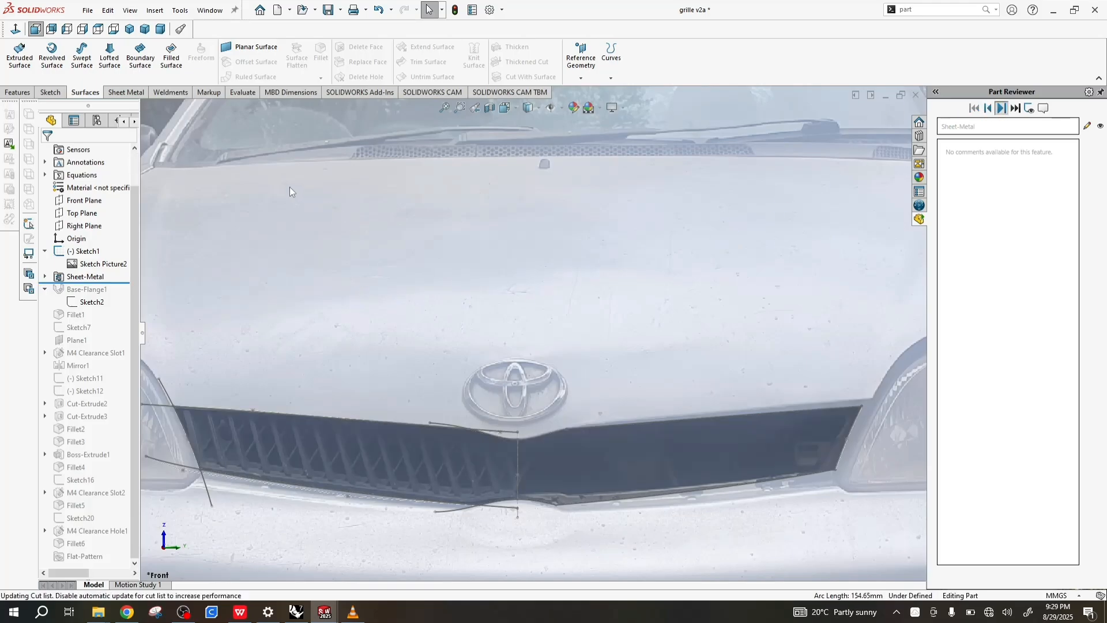
left_click(87, 252)
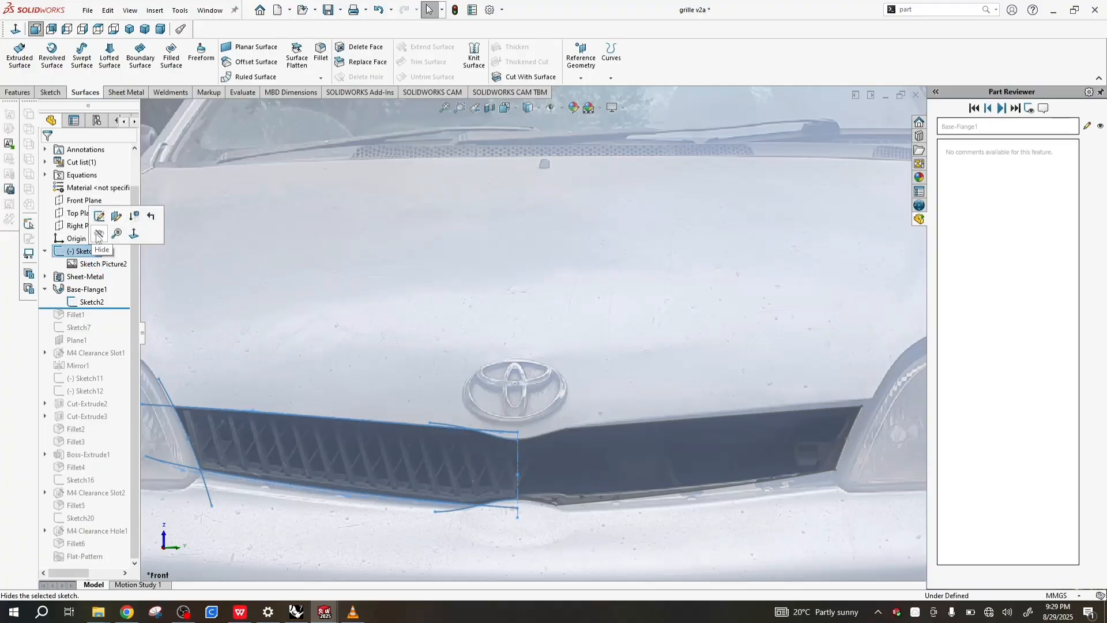
left_click(149, 257)
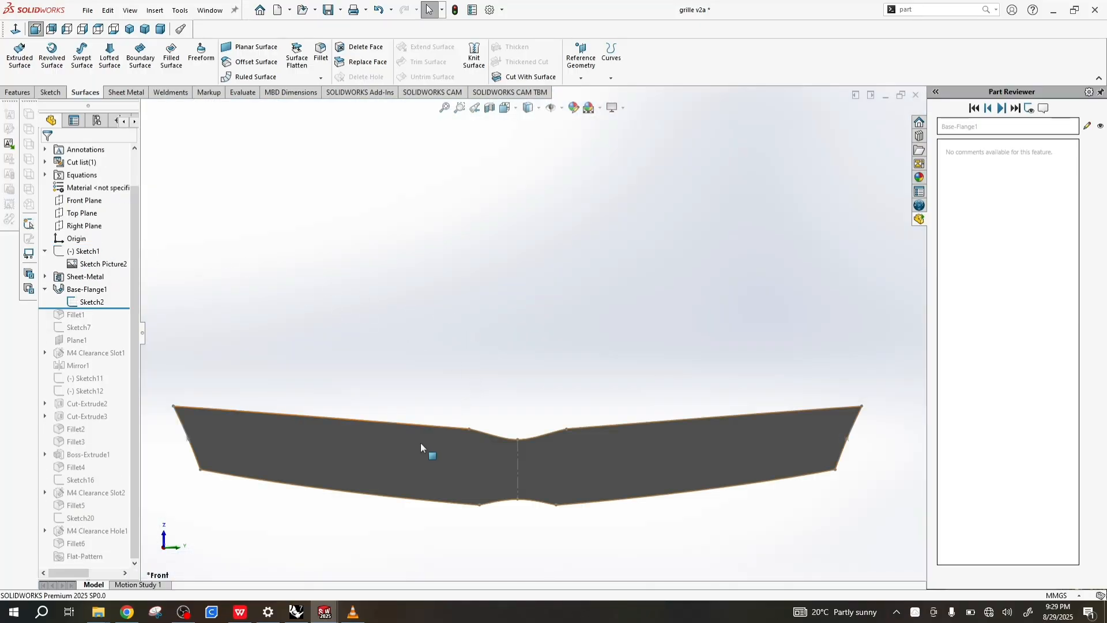
Examine the full outline of the base flange in the front view
scroll(458, 400, "up", 1)
scroll(490, 374, "down", 3)
scroll(632, 400, "up", 1)
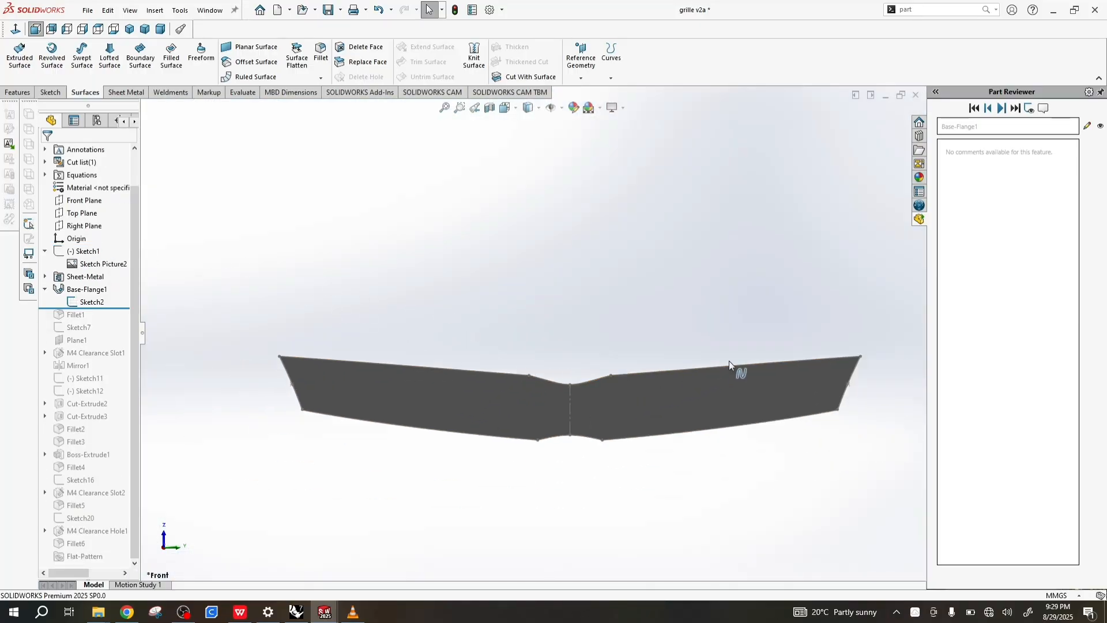
scroll(730, 361, "down", 2)
scroll(586, 346, "up", 1)
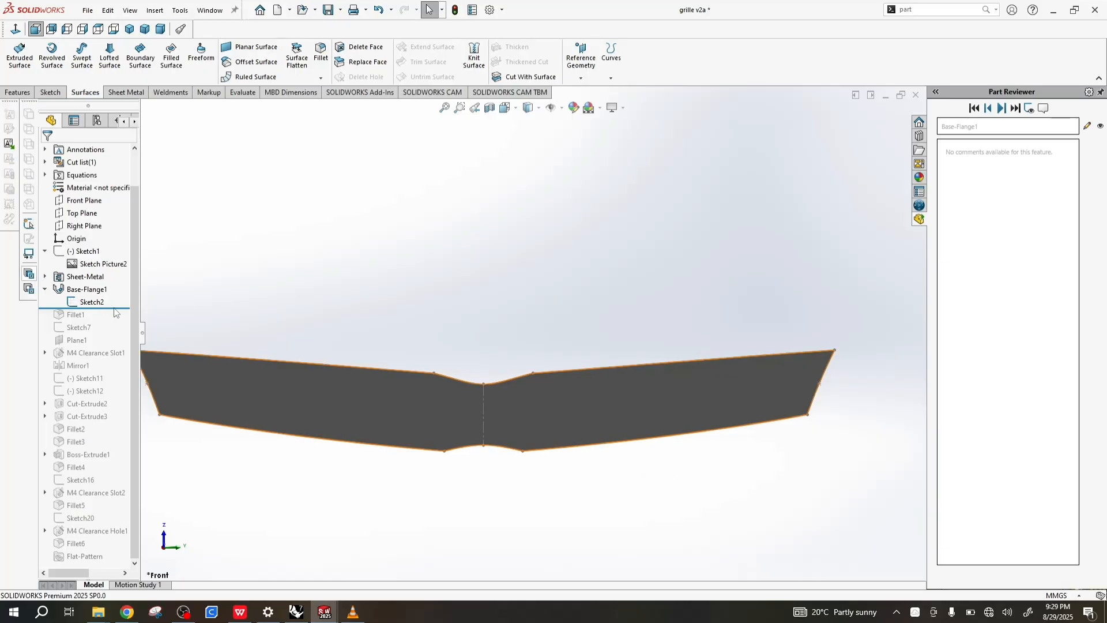
scroll(346, 346, "up", 1)
scroll(302, 314, "down", 1)
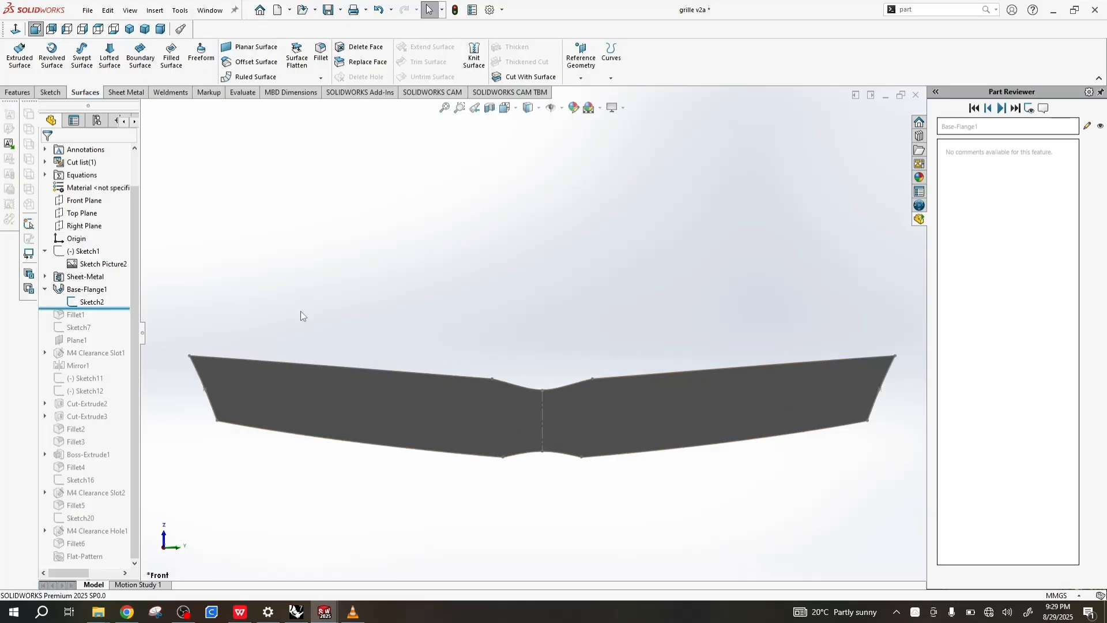
scroll(230, 315, "down", 1)
scroll(518, 364, "up", 1)
scroll(634, 365, "up", 1)
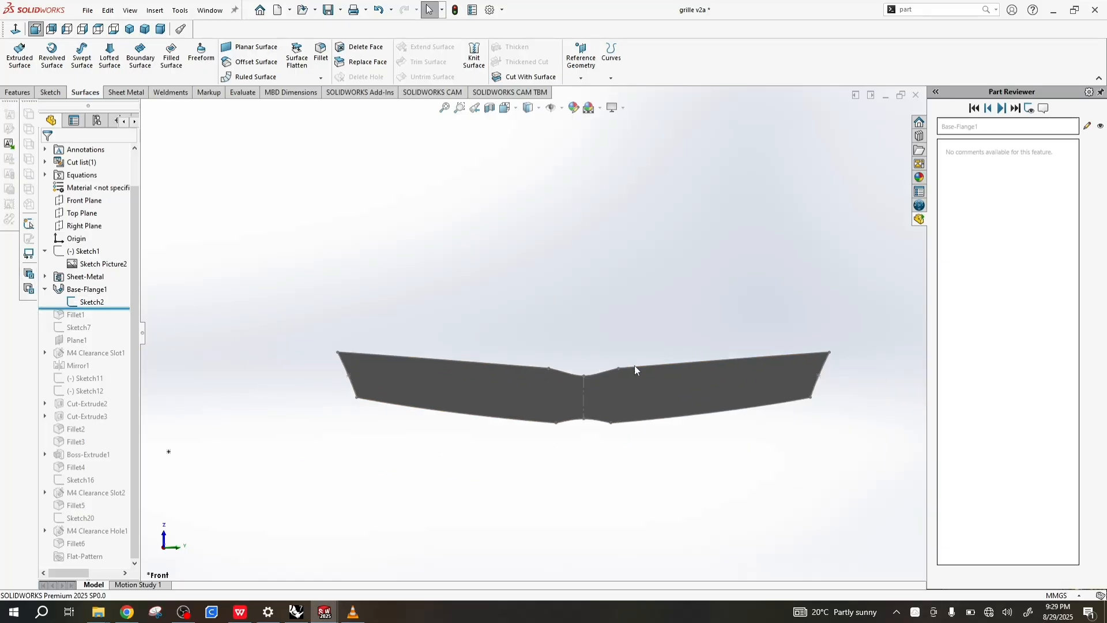
scroll(649, 363, "down", 1)
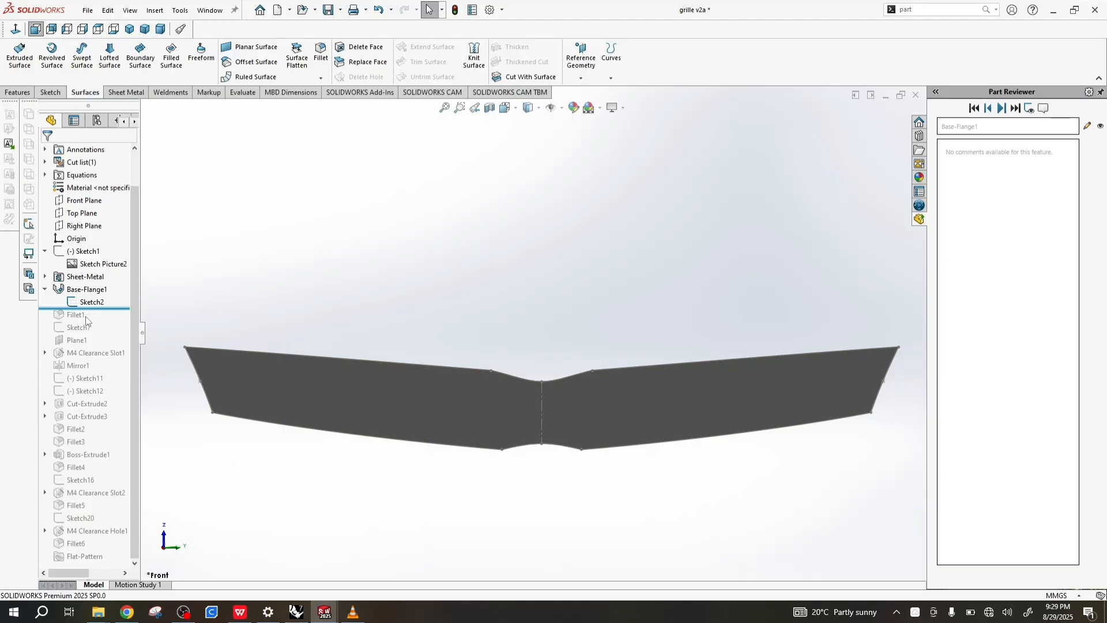
Advance the feature history through Fillet1 and Sketch7 to Plane1, viewing the small rectangle near the flange's end
left_click(1004, 113)
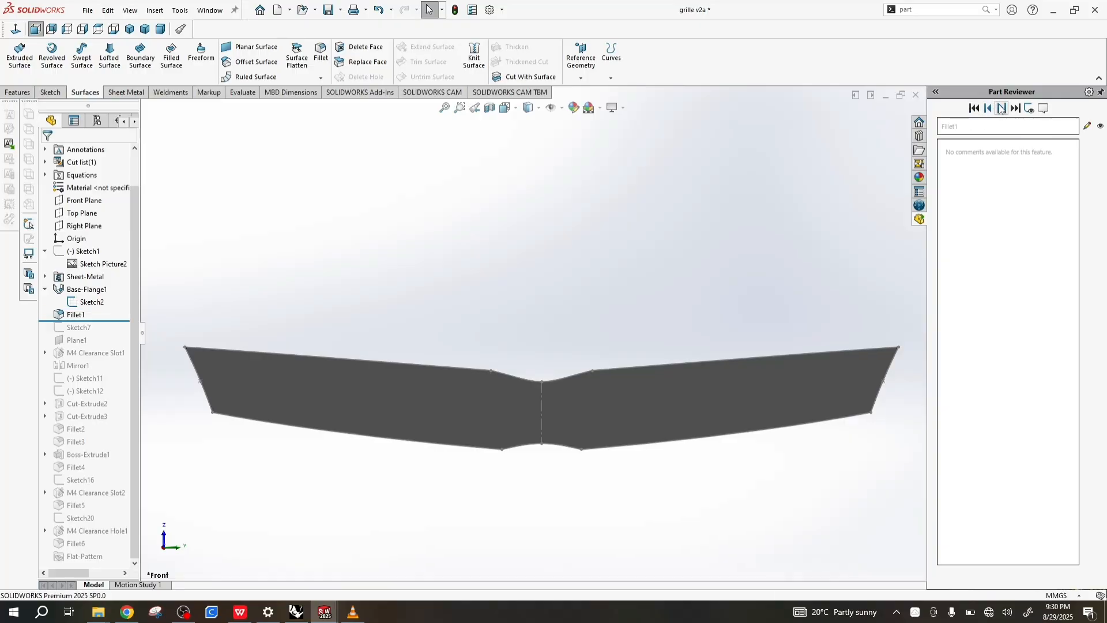
left_click(1000, 108)
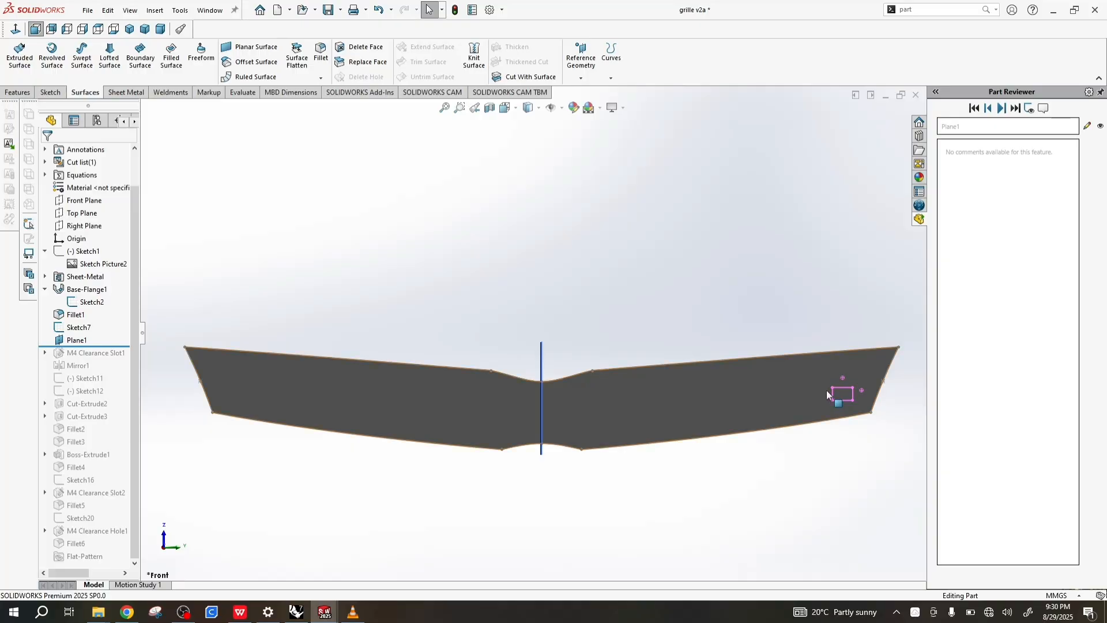
scroll(826, 389, "down", 3)
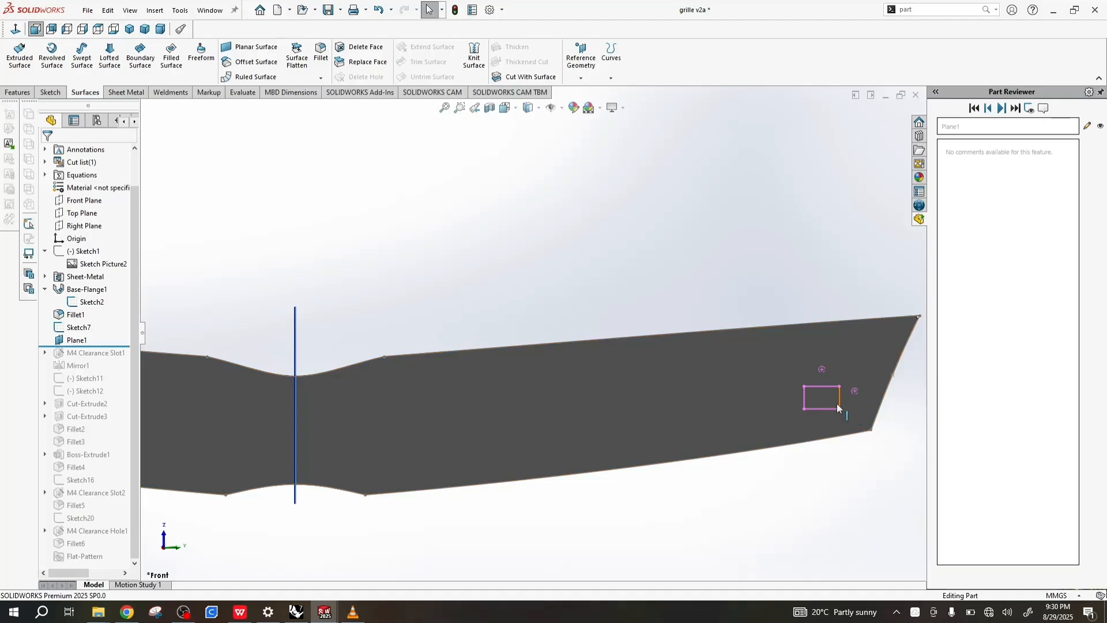
Advance the feature history through M4 Clearance Slot1 and Mirror1 to Cut-Extrude2
left_click(1001, 108)
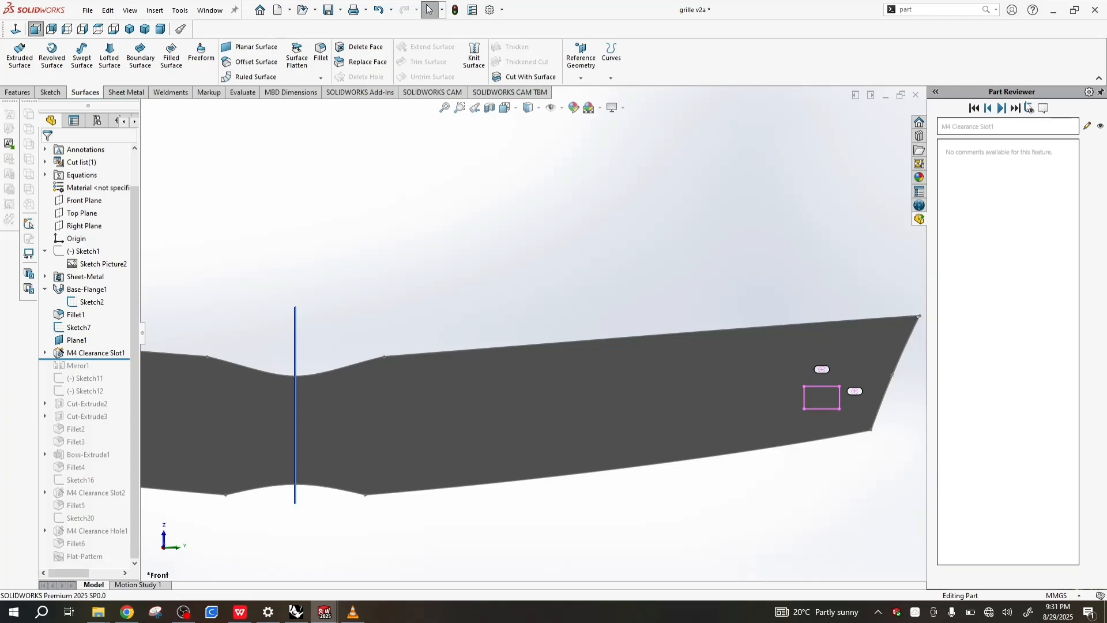
left_click(1002, 110)
left_click(1001, 110)
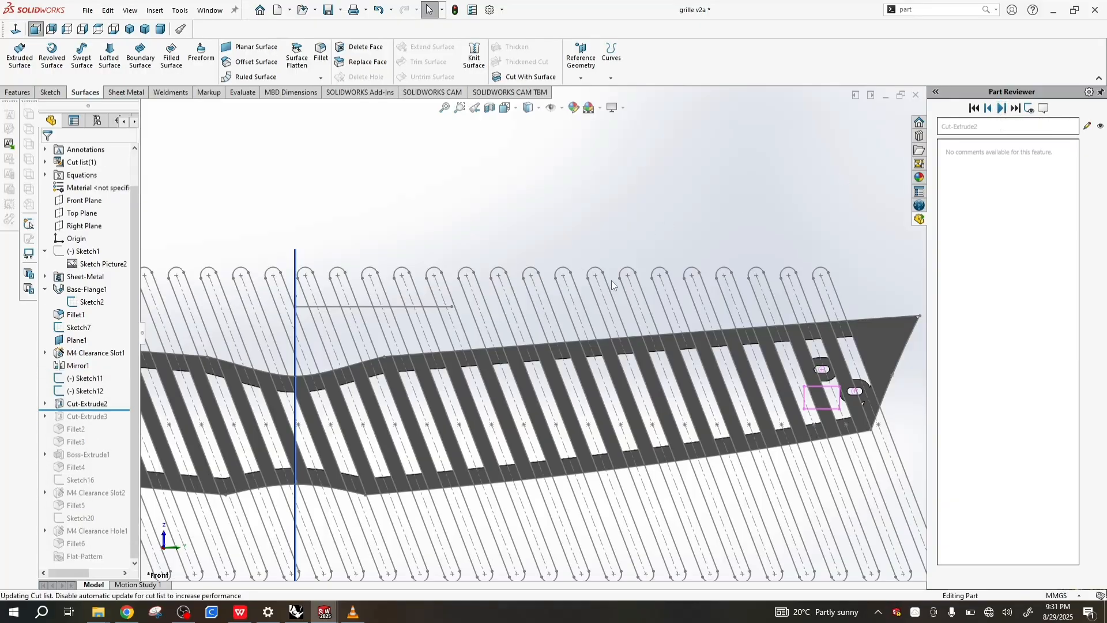
Examine the slanted slot pattern of Sketch12 and its cuts across the whole grille
scroll(399, 286, "down", 3)
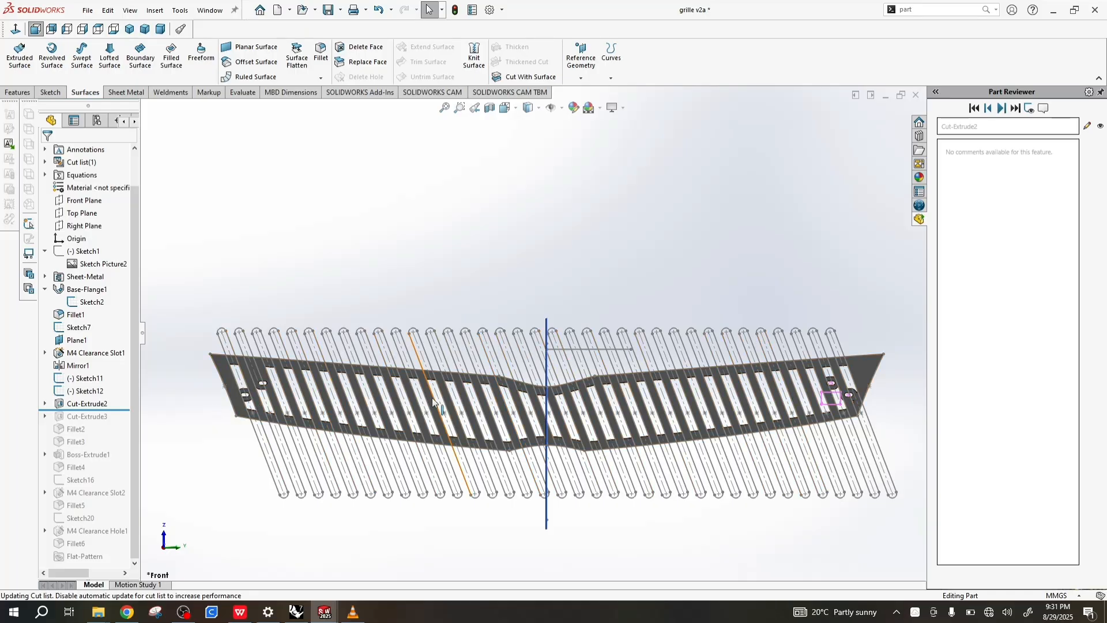
scroll(438, 404, "down", 2)
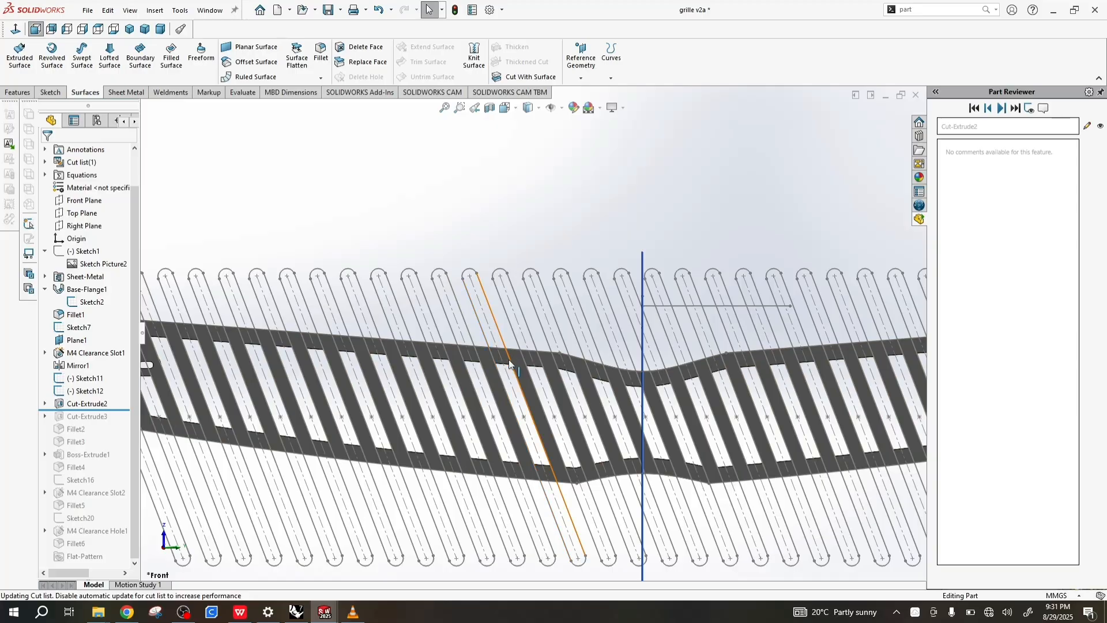
left_click(549, 410)
scroll(603, 458, "up", 4)
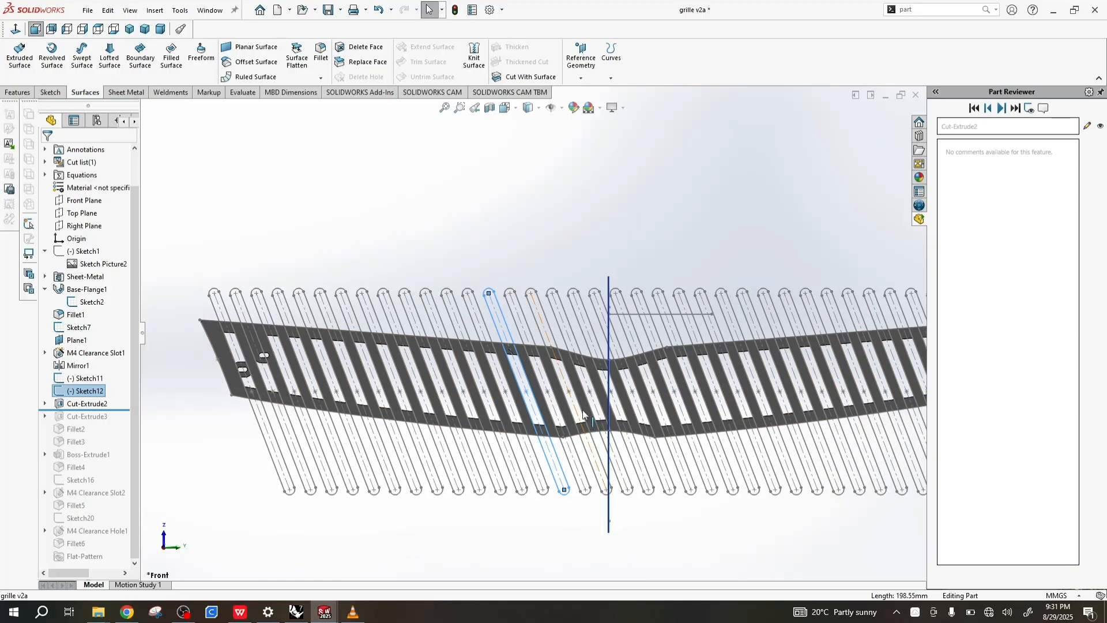
scroll(545, 380, "down", 2)
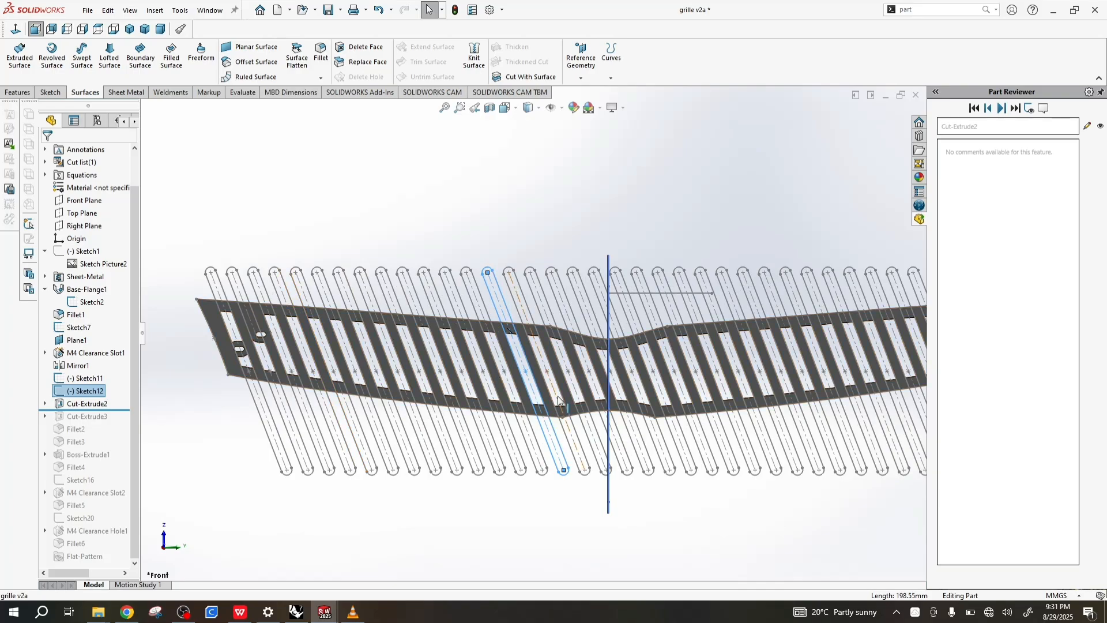
scroll(630, 317, "up", 2)
scroll(660, 338, "down", 2)
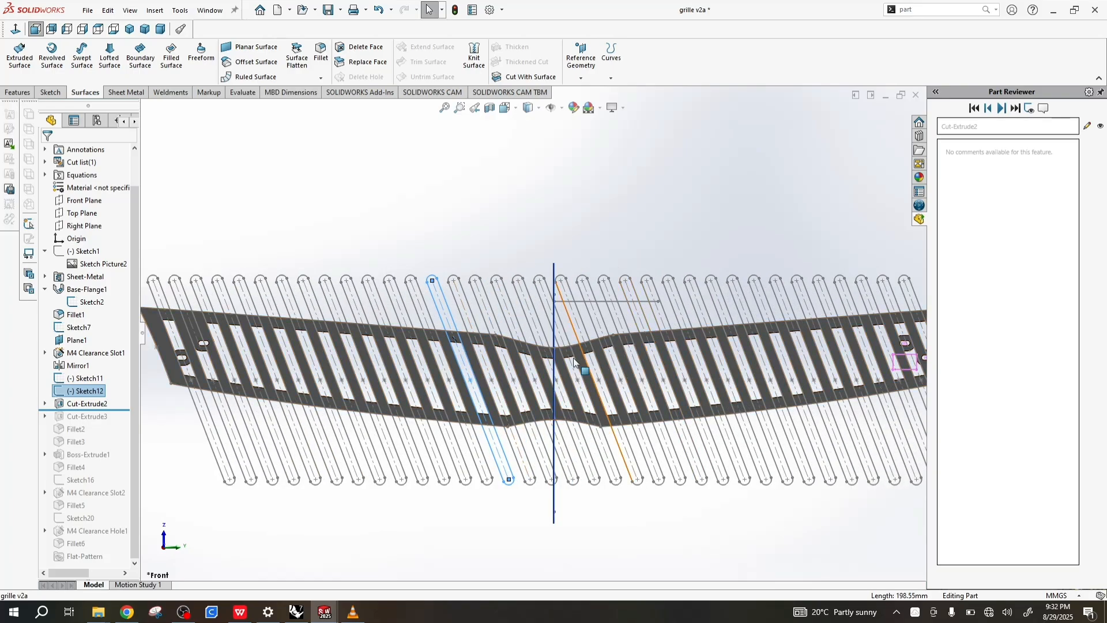
scroll(651, 343, "up", 2)
scroll(637, 342, "down", 2)
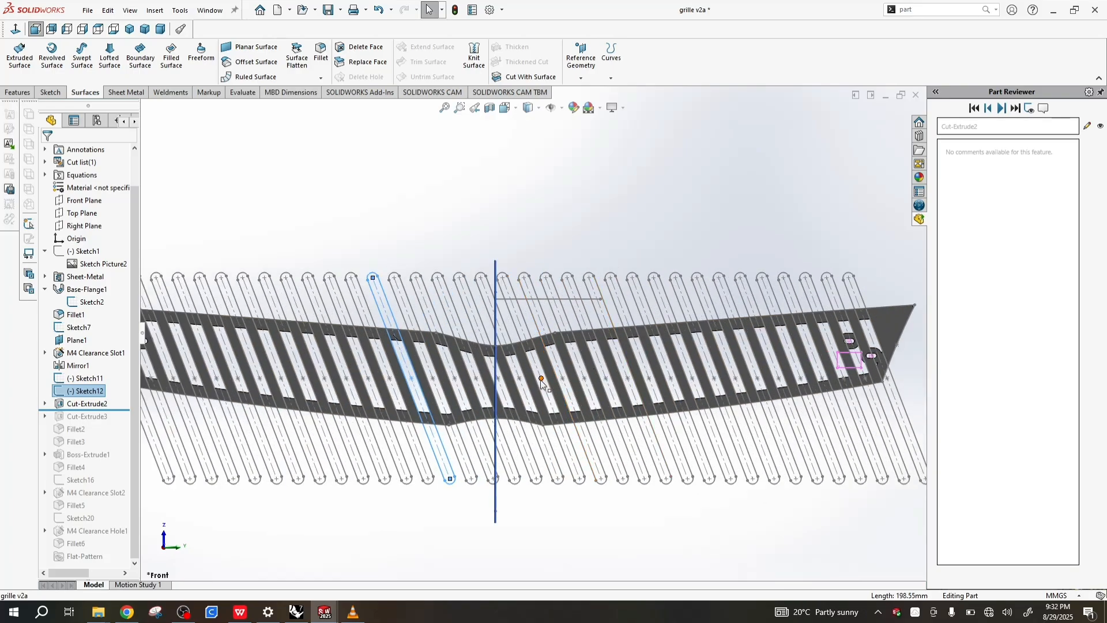
scroll(523, 414, "up", 2)
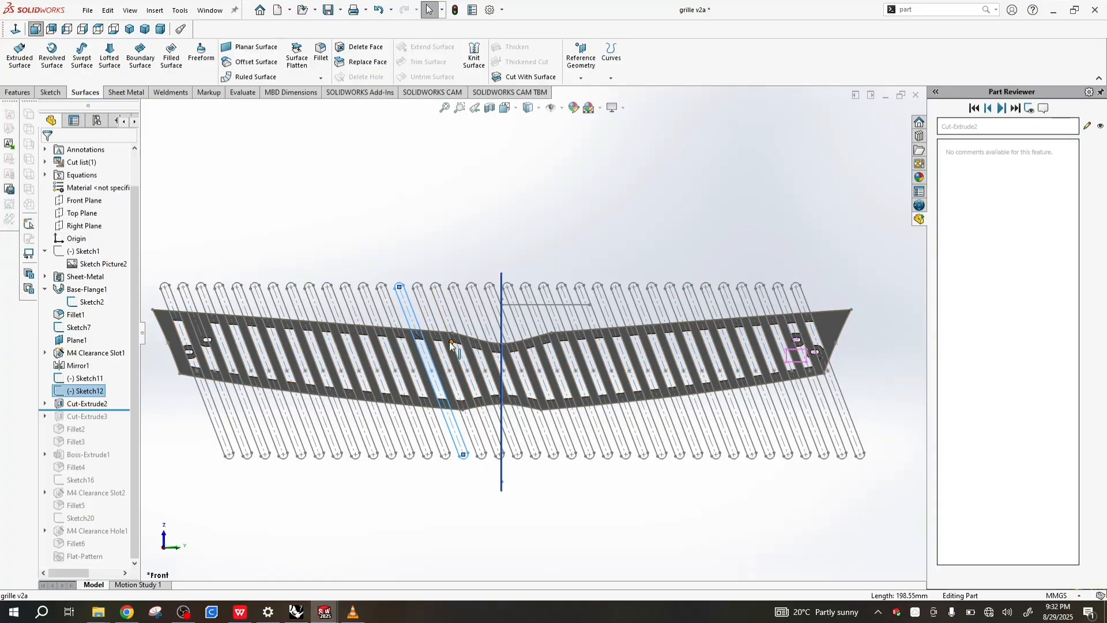
left_click(389, 506)
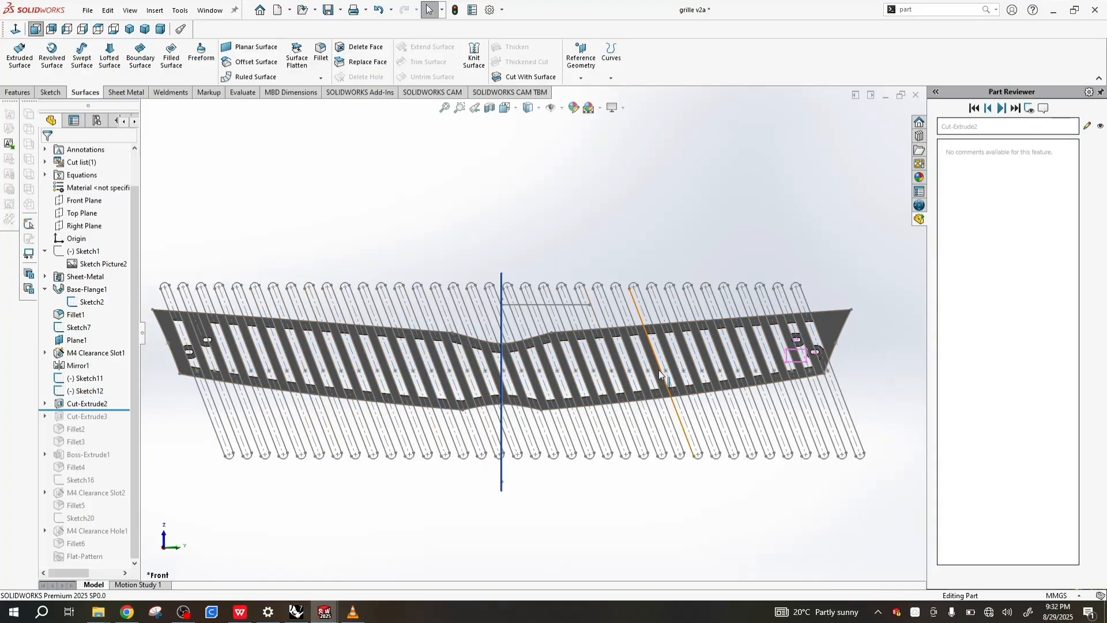
Advance the feature history through Cut-Extrude3 and Fillet2 to Fillet3, and hide all sketches and planes in the view
left_click(1002, 109)
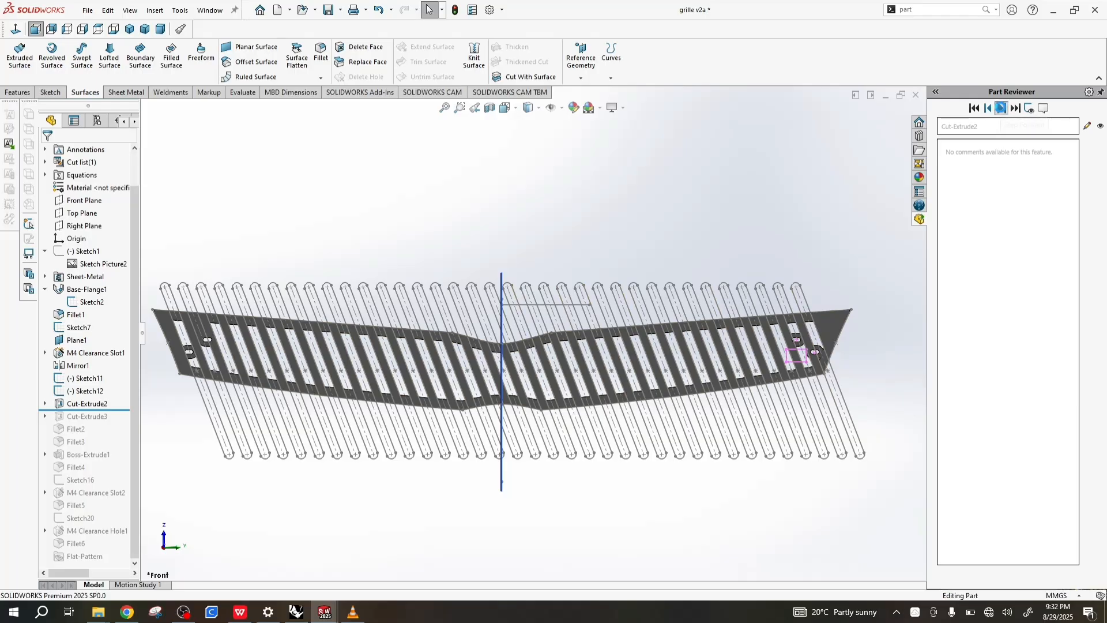
left_click(1002, 108)
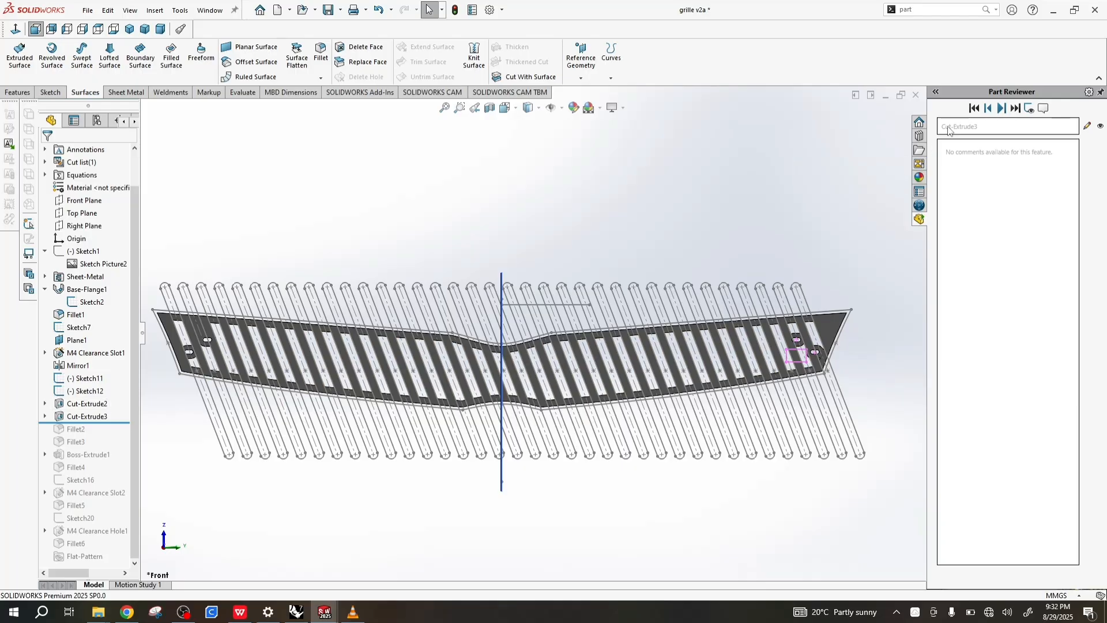
left_click(1001, 109)
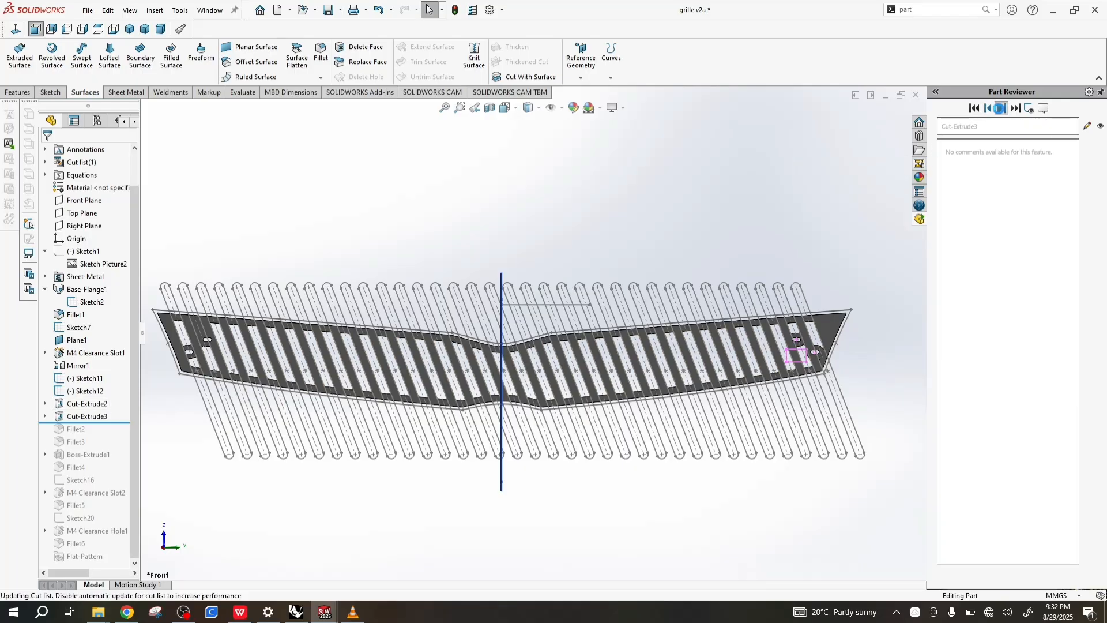
left_click(1001, 109)
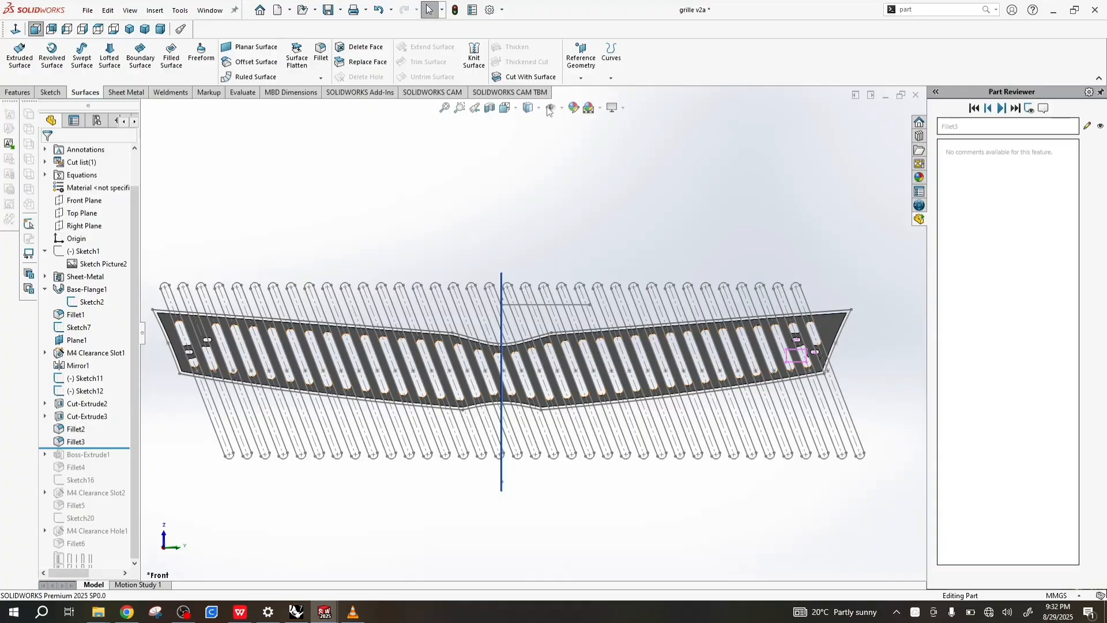
left_click(550, 110)
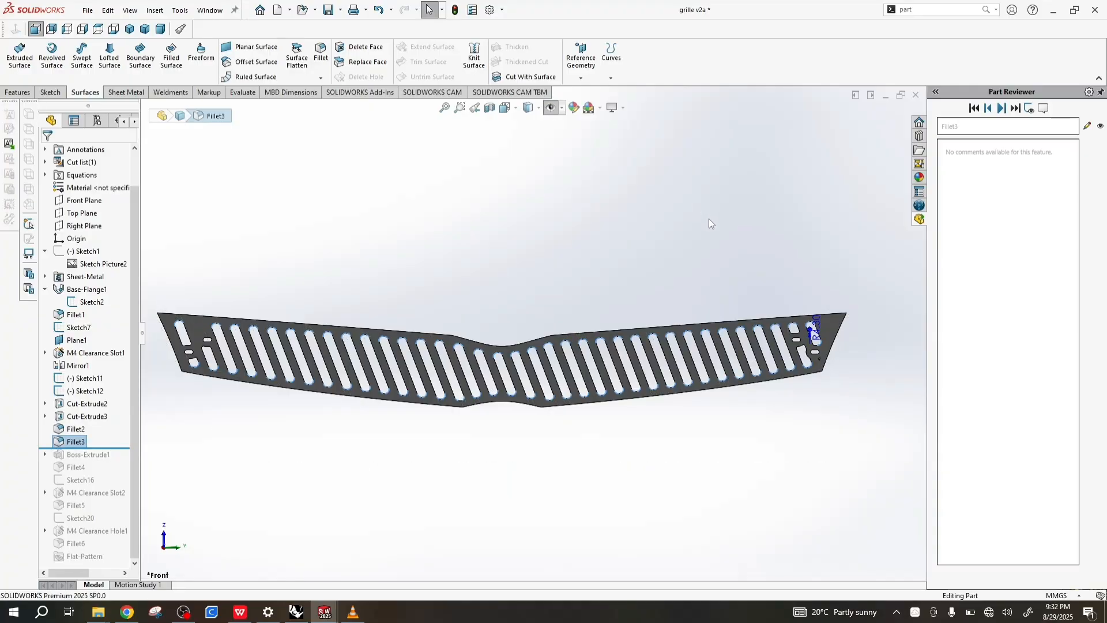